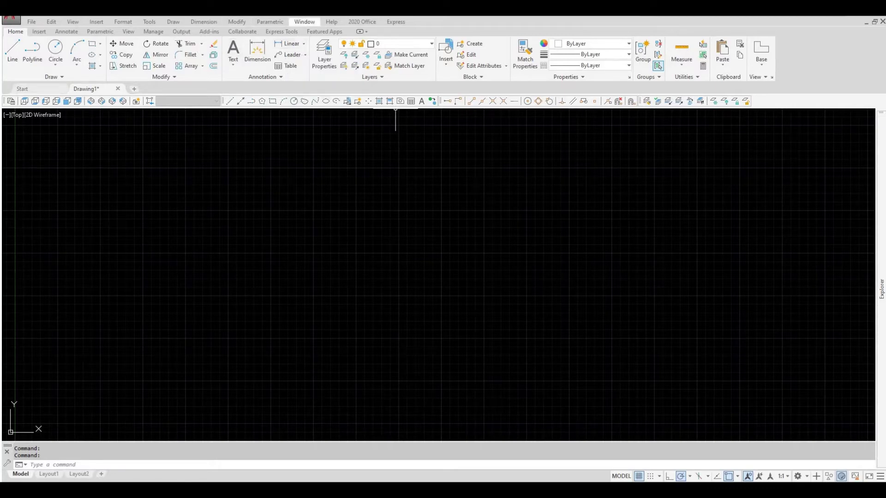
text(RIBBONCLOSE)
key(Return)
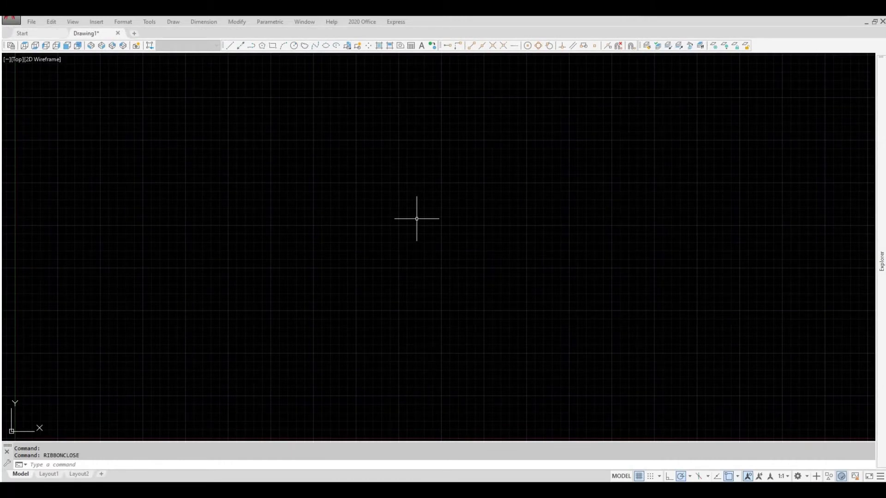
text(RIBBON)
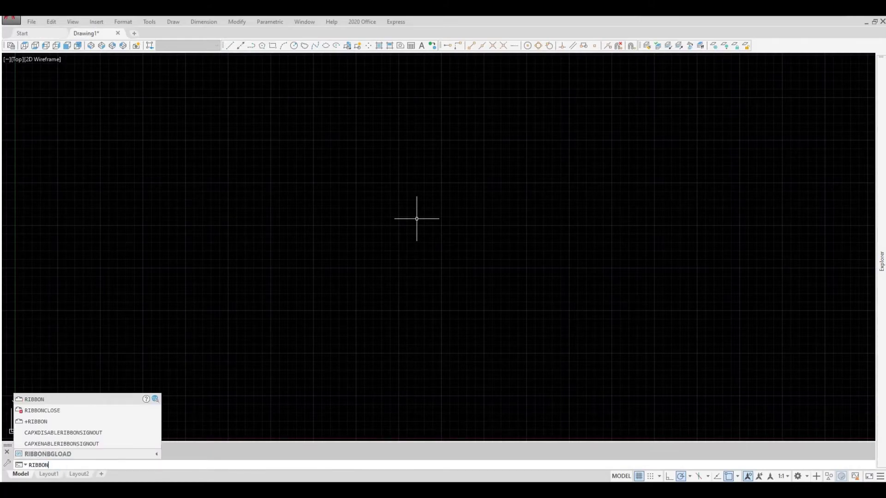
key(Return)
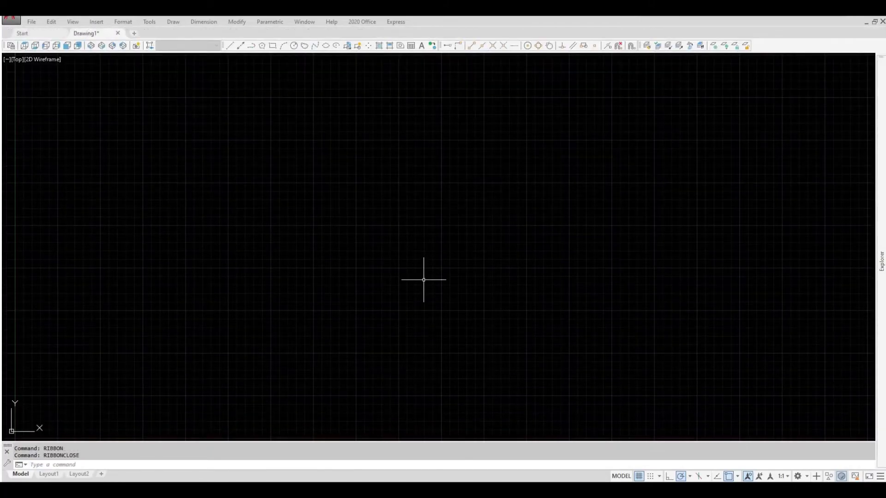
Switch the workspace to 3D Basics and back to Drafting & Annotation, then hide the ribbon with RIBBONCLOSE
click(800, 476)
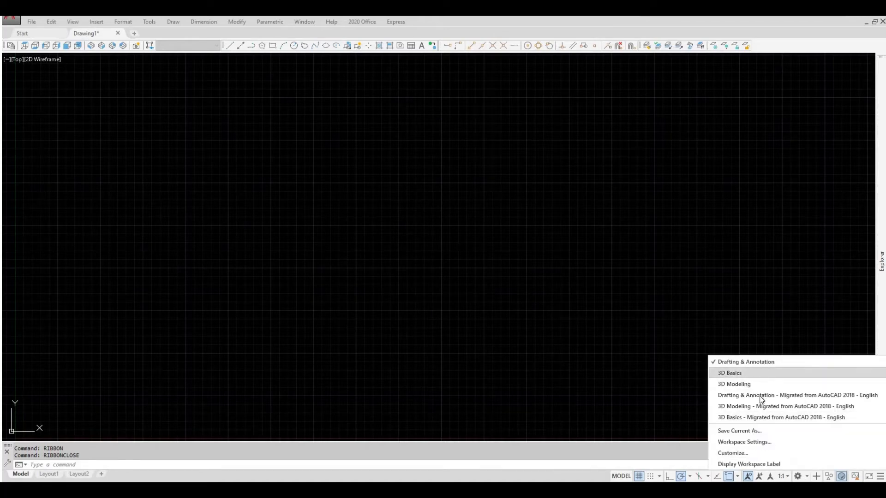
click(738, 372)
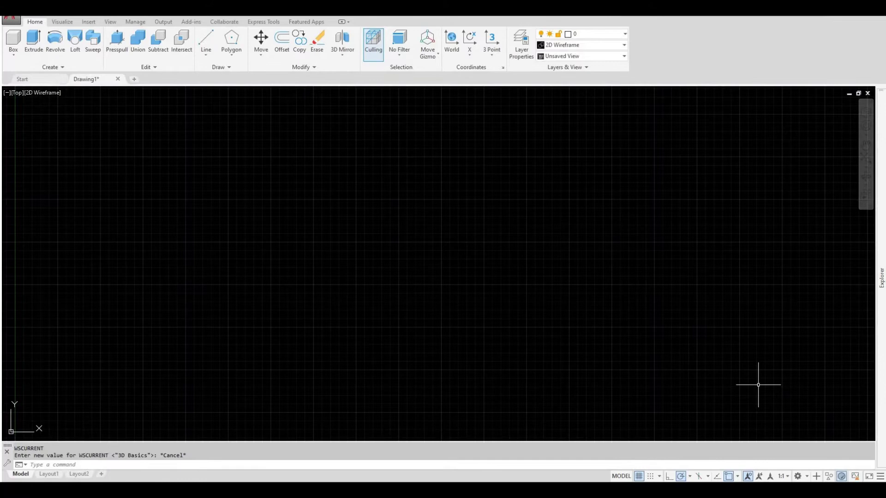
click(801, 480)
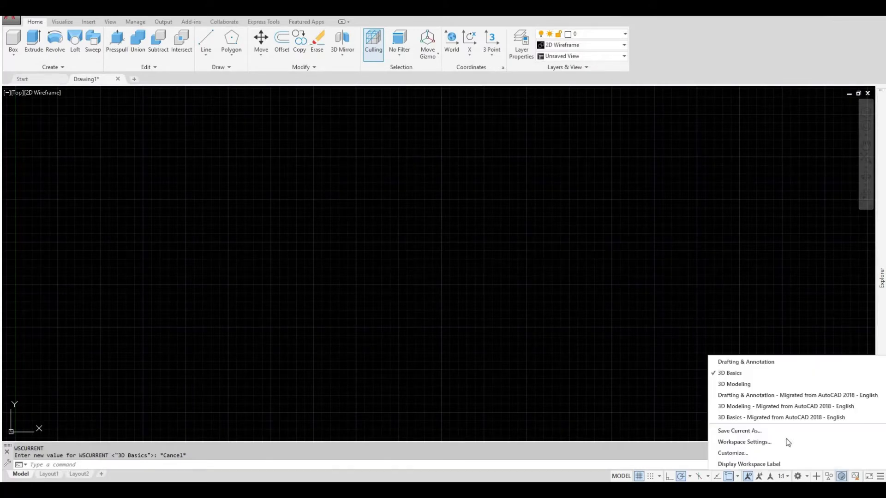
click(733, 363)
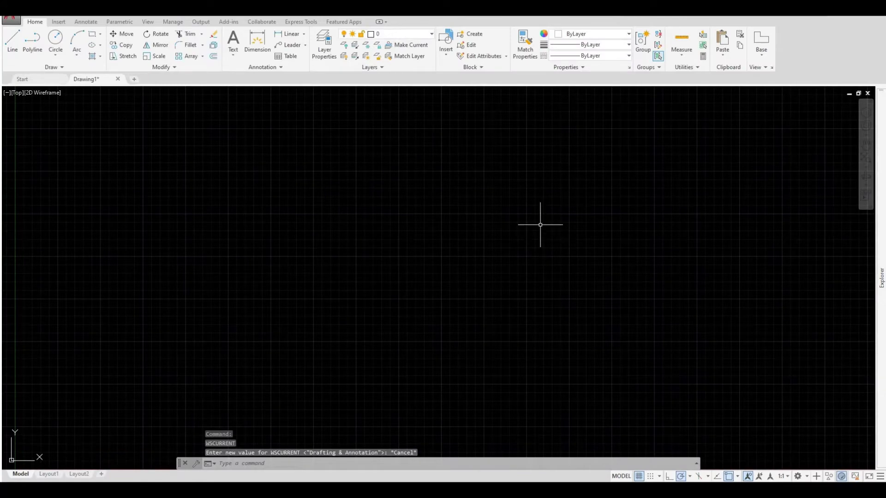
text(RIBBONCLOSE)
key(Return)
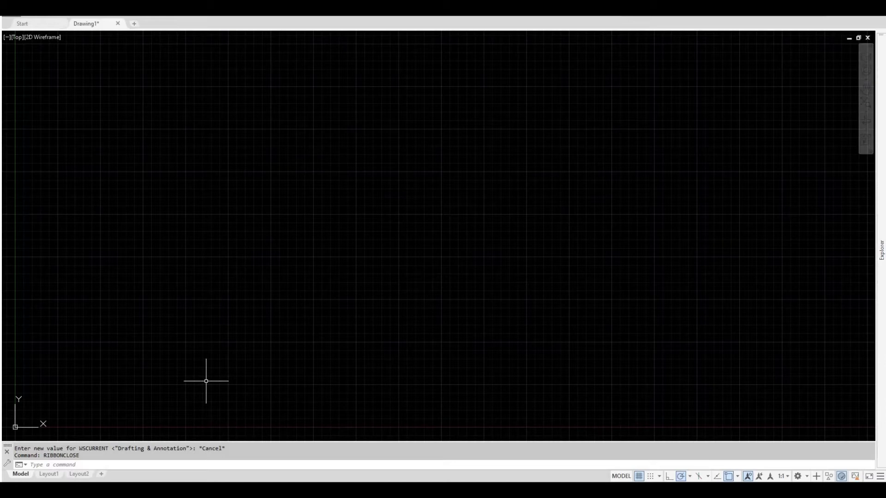
Load the acad.CUIX customization file with the MENU command to restore the Home ribbon
text(MENU)
key(Return)
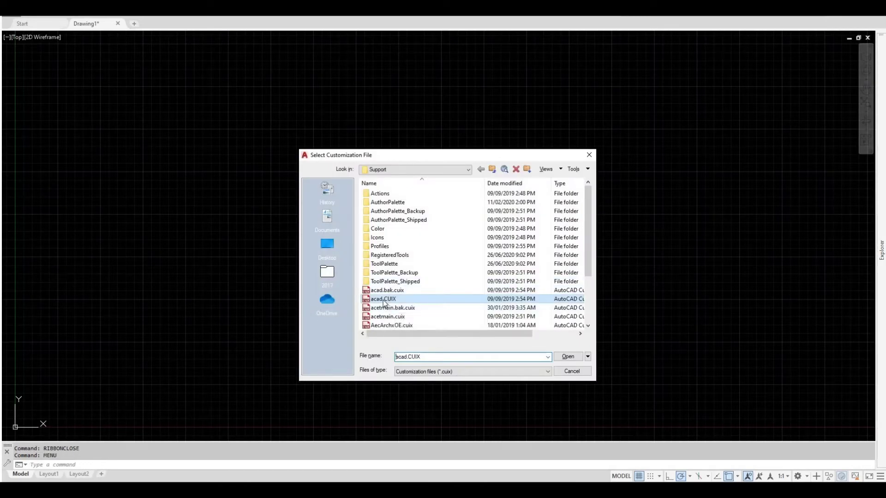
click(383, 302)
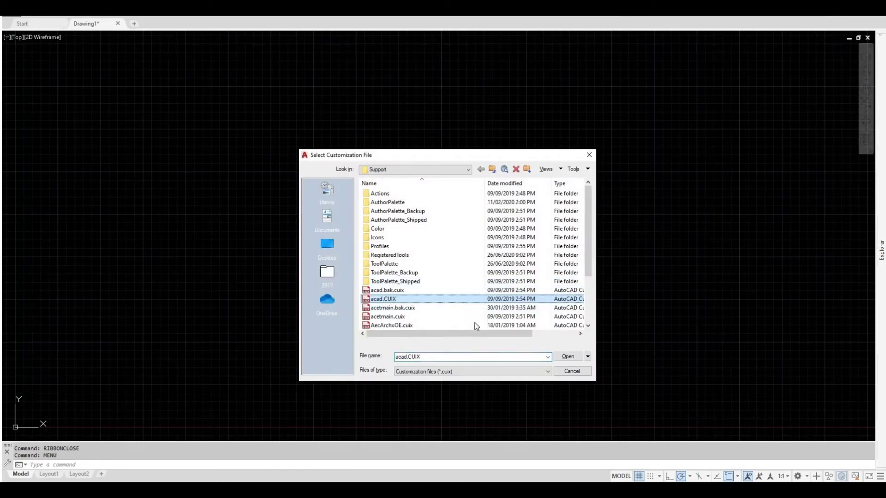
click(570, 358)
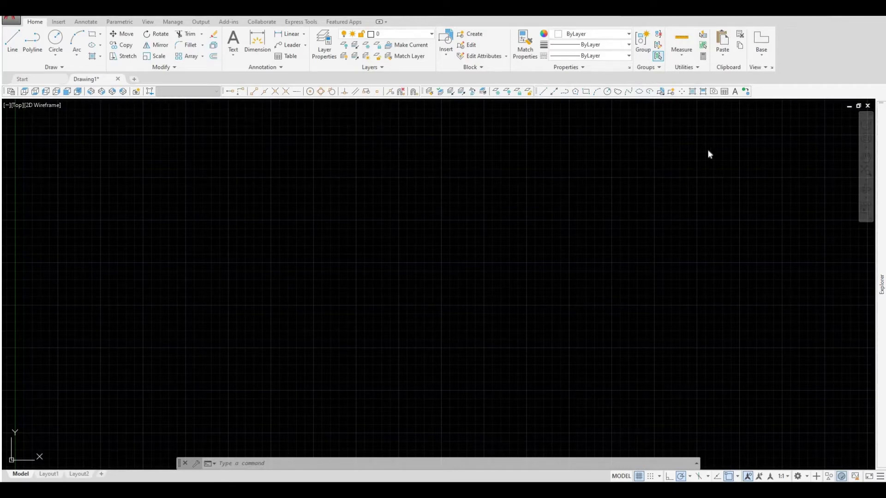
Toggle the Draw toolbar off and then back on from the toolbar list
right_click(778, 96)
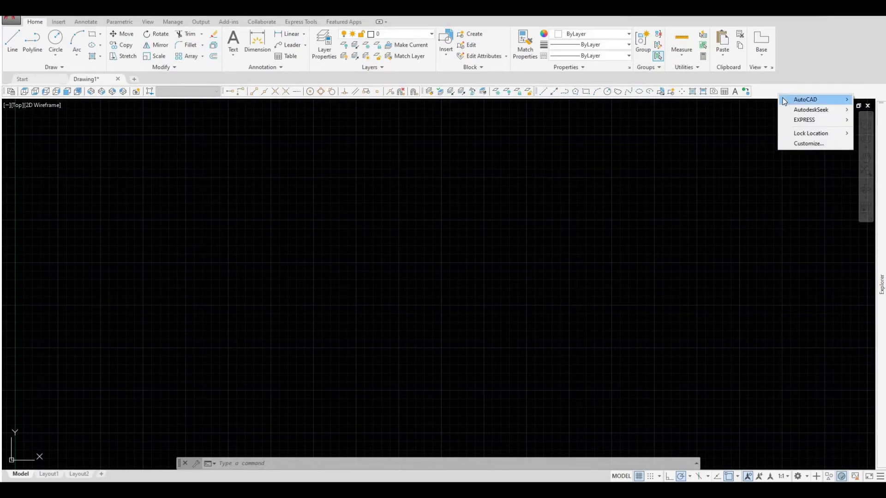
mouse_move(784, 100)
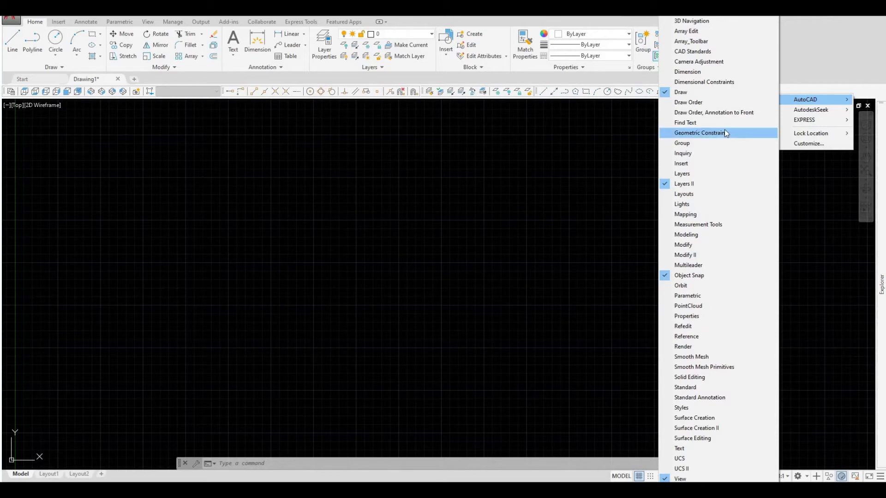
click(666, 93)
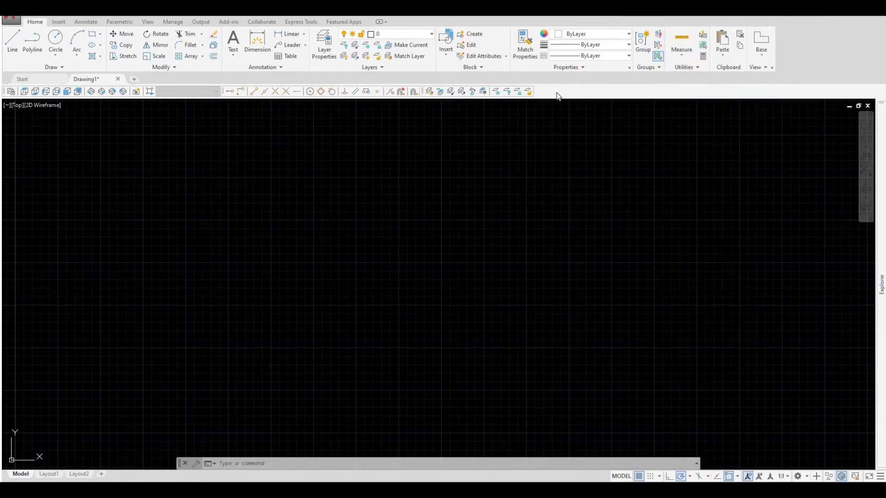
right_click(657, 91)
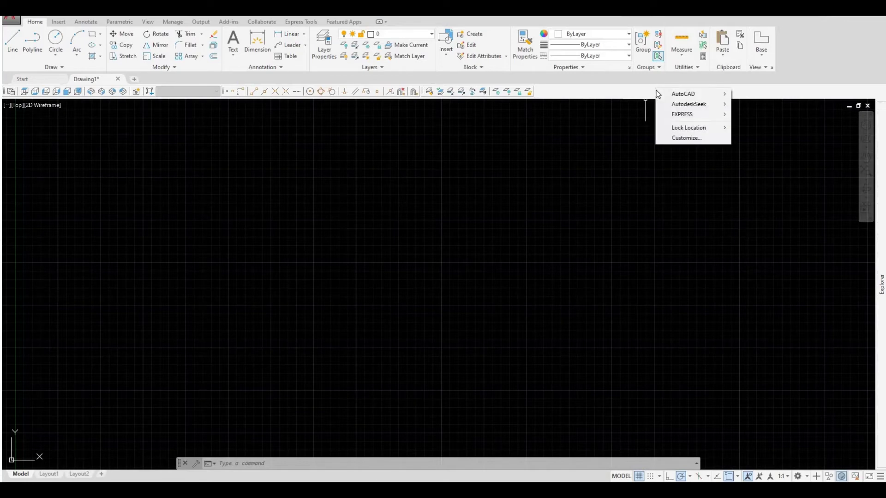
mouse_move(665, 94)
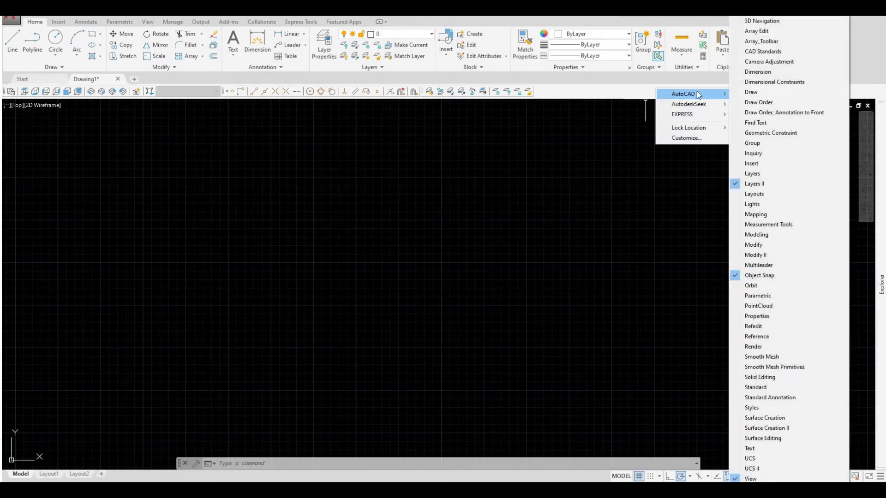
click(742, 94)
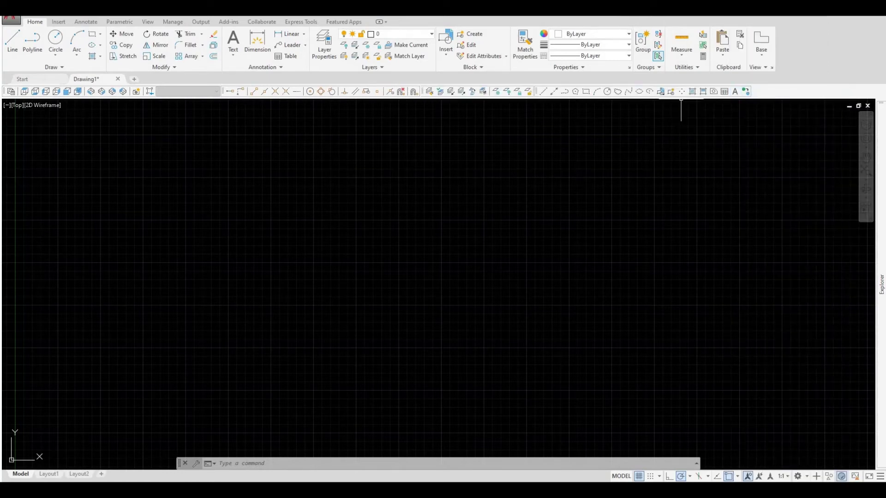
Turn off the Draw and Layers II toolbars
right_click(763, 95)
mouse_move(789, 98)
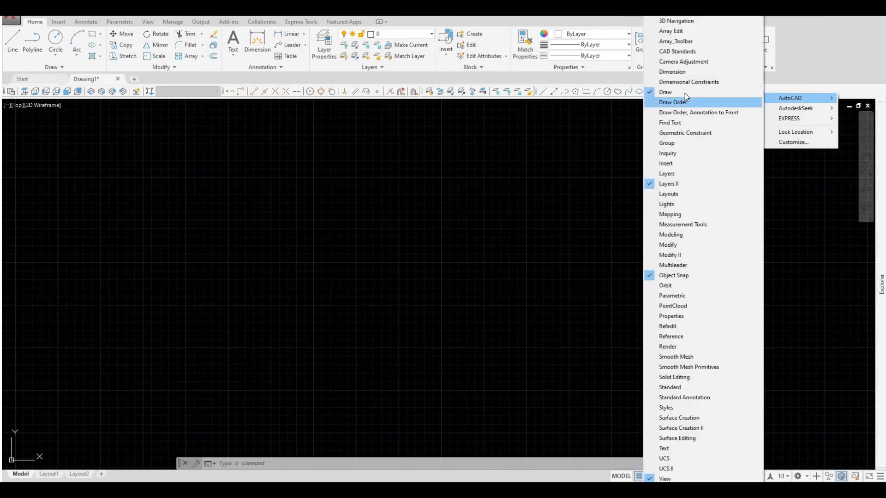
click(684, 91)
right_click(736, 89)
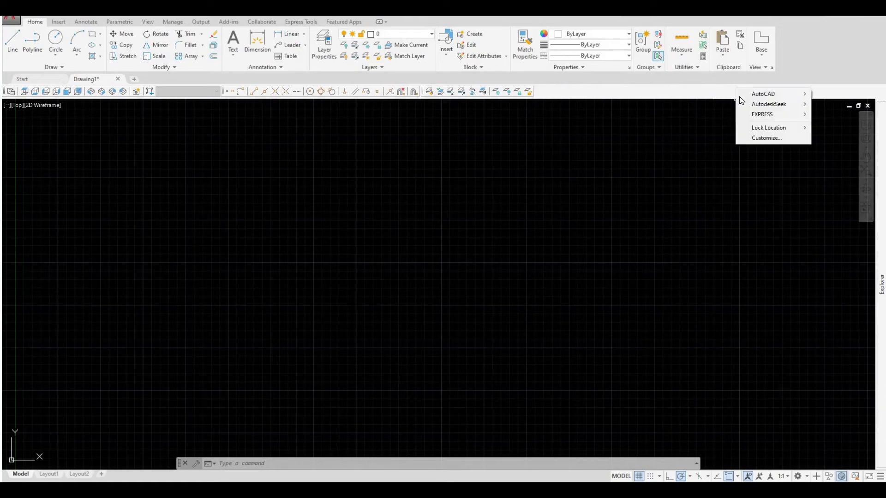
mouse_move(744, 93)
click(646, 183)
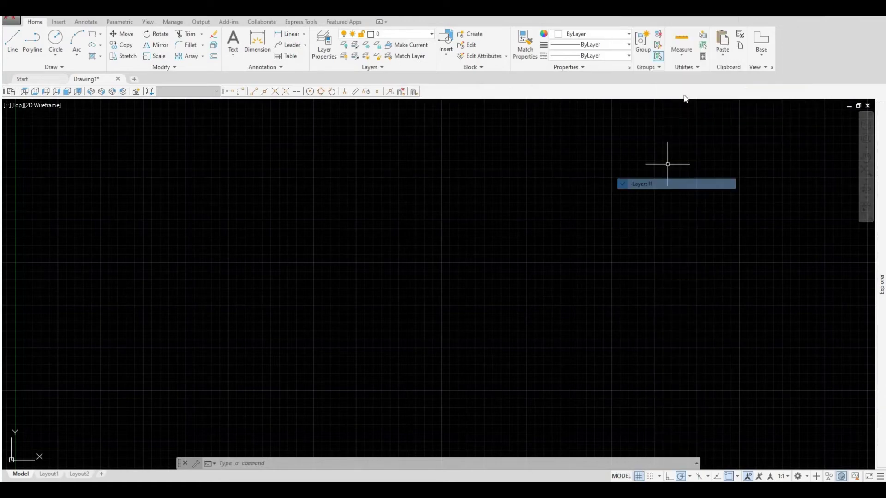
Turn off the Object Snap and View toolbars
right_click(684, 94)
mouse_move(712, 97)
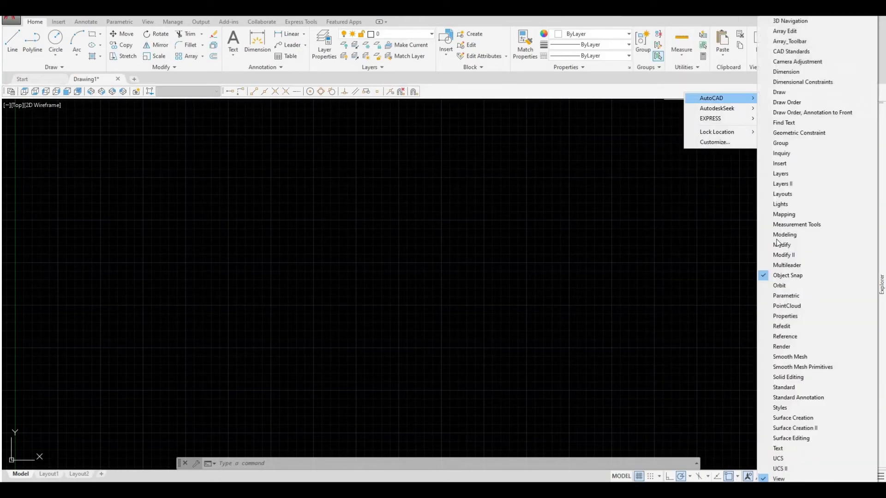
click(769, 275)
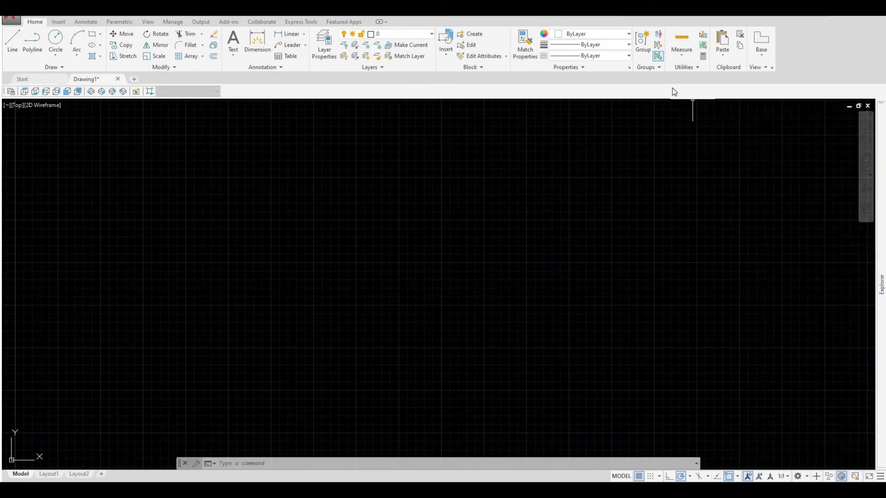
right_click(671, 87)
mouse_move(692, 98)
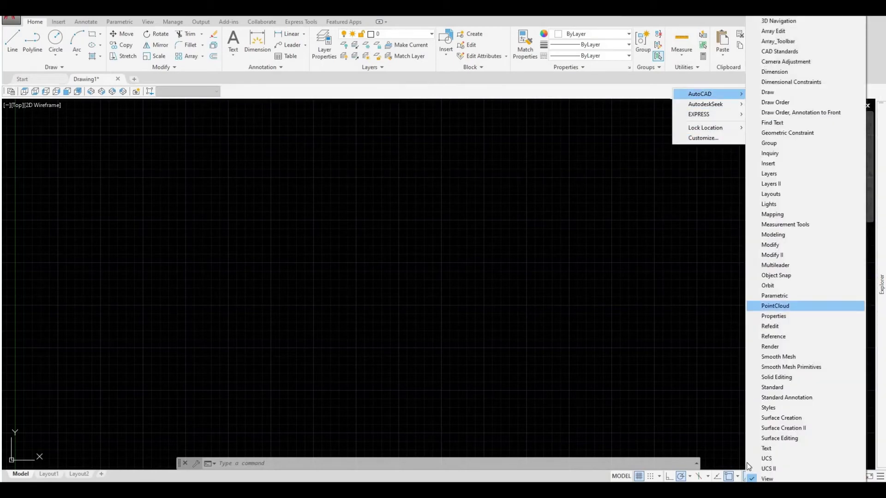
click(766, 478)
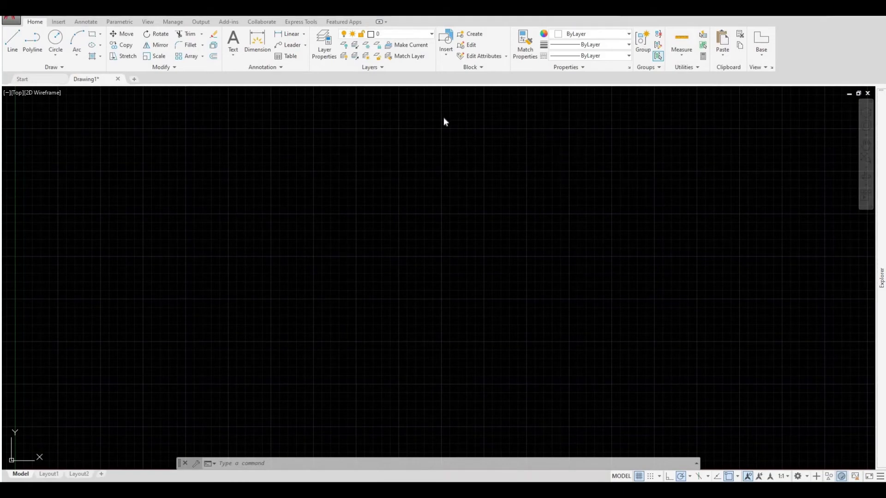
Bring up the shortcut menu of the Drawing1 file tab
right_click(374, 87)
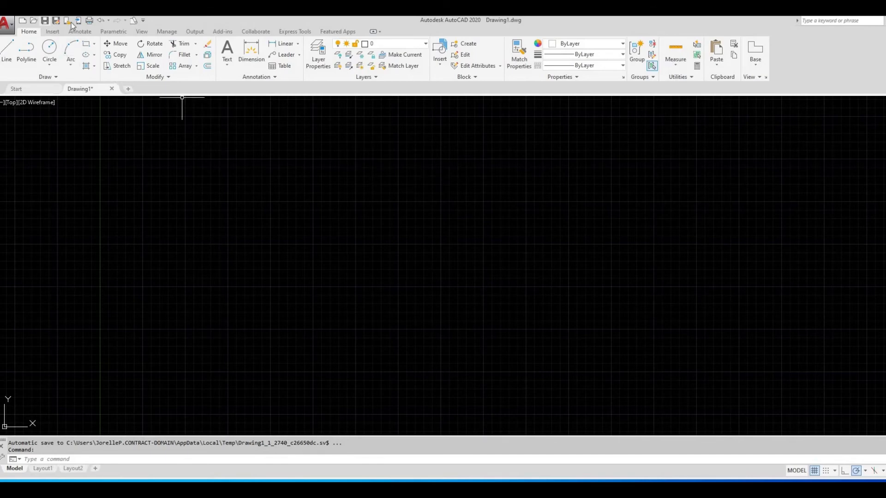
Show the classic menu bar, then enable the Draw toolbar via Tools > Toolbars > AutoCAD
click(143, 21)
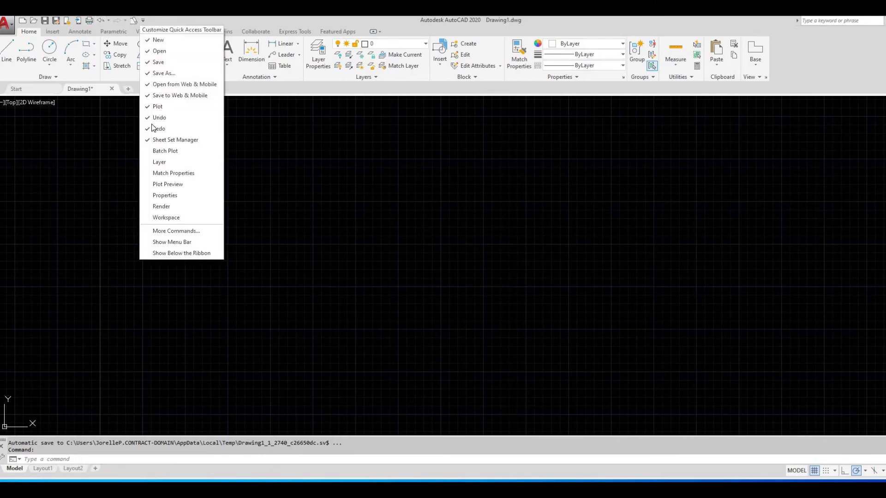
click(161, 244)
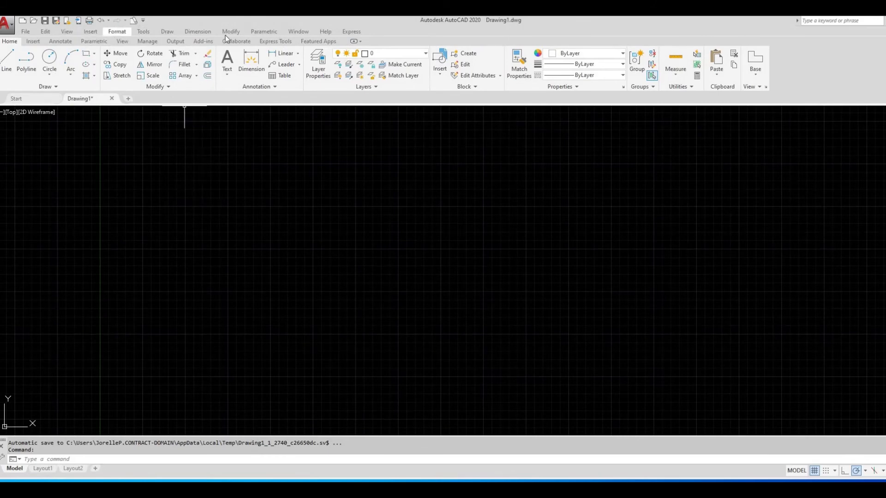
click(143, 33)
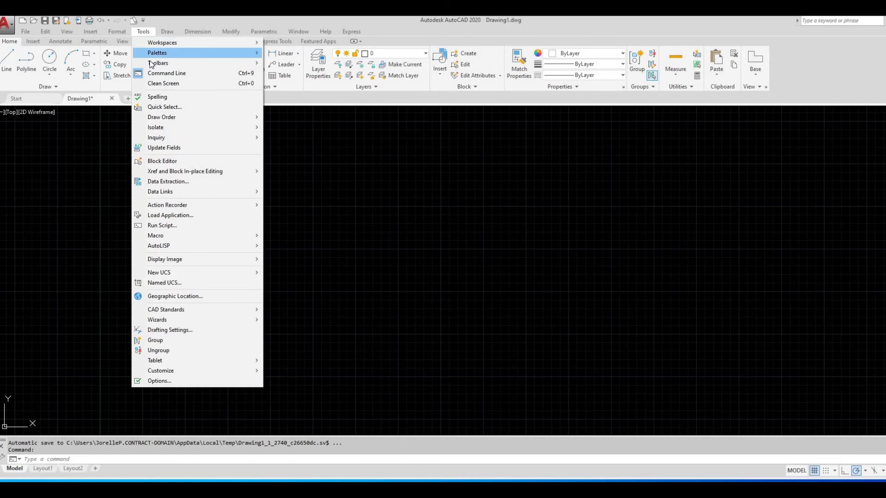
mouse_move(151, 65)
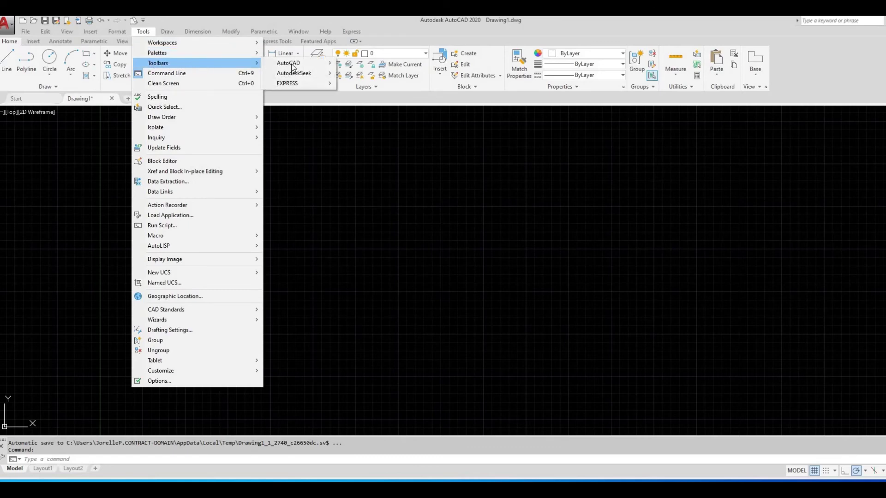
mouse_move(291, 64)
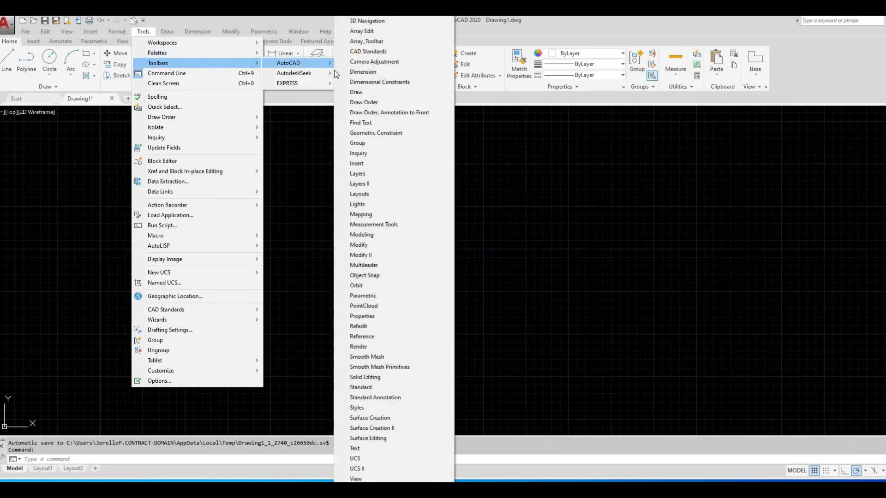
click(344, 93)
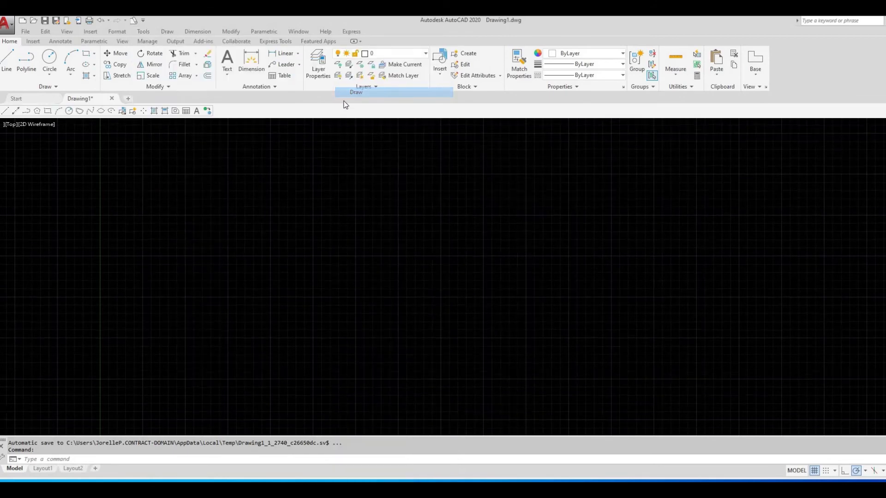
Turn on the Layers II, Object Snap and View toolbars, docking Object Snap beside Draw
right_click(304, 115)
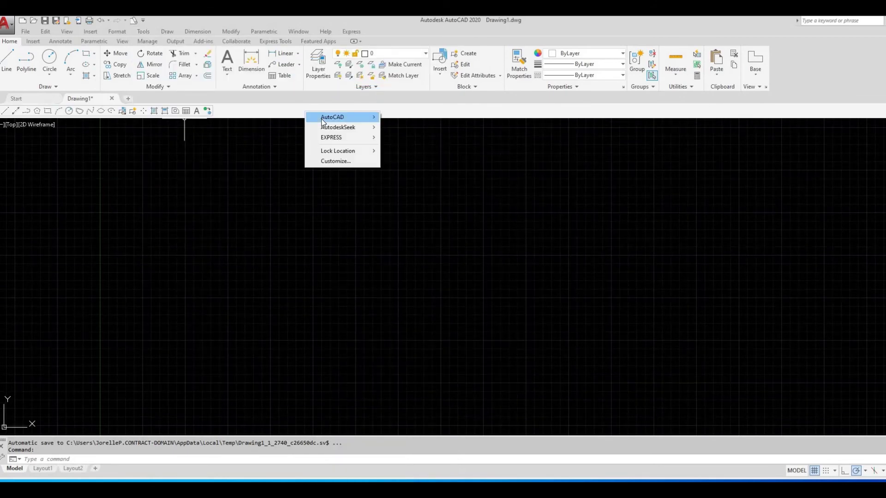
mouse_move(321, 118)
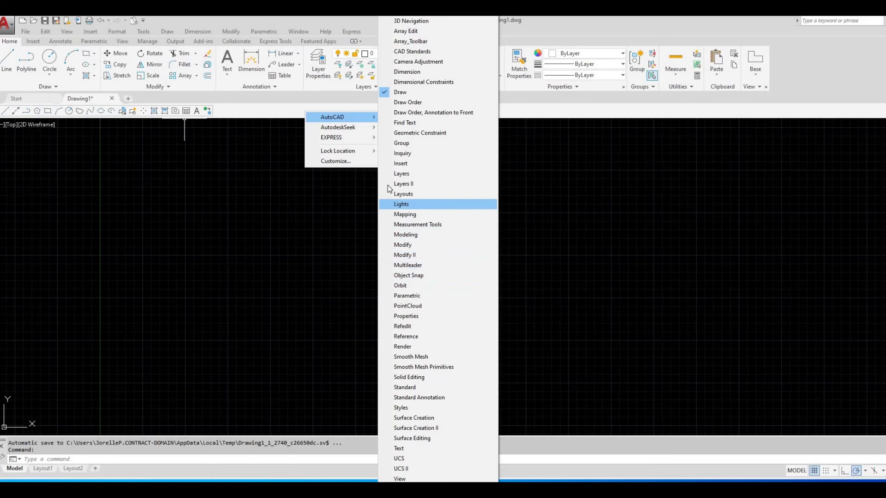
click(401, 184)
right_click(377, 112)
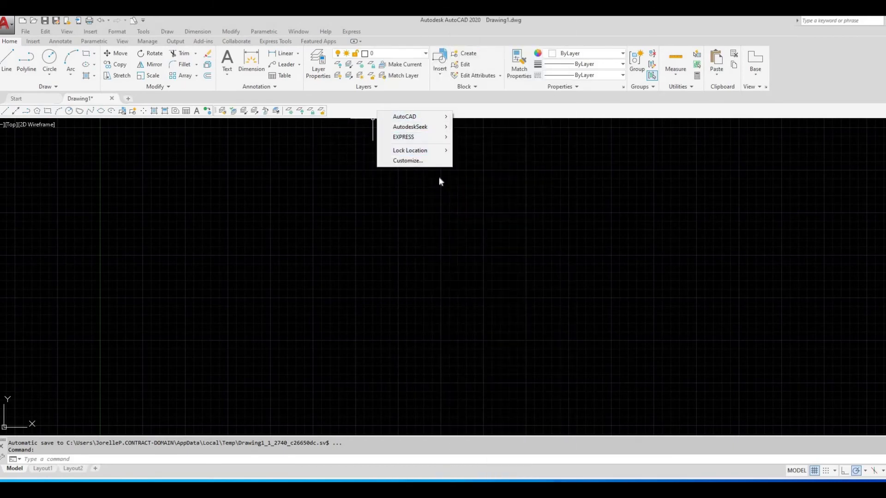
mouse_move(447, 119)
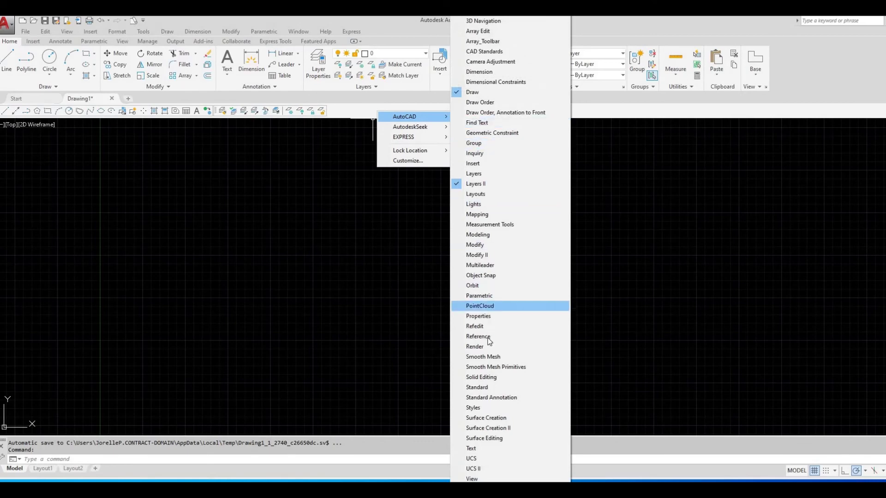
click(461, 275)
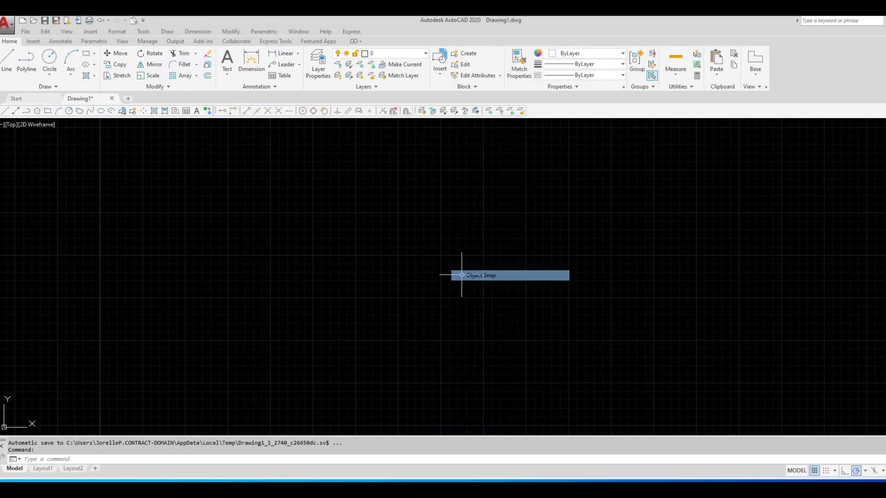
drag(461, 275, 551, 116)
right_click(551, 115)
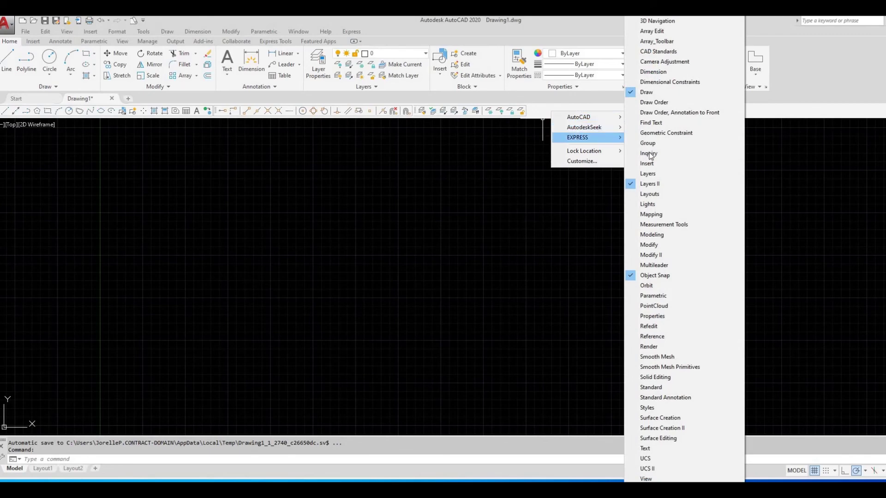
click(645, 479)
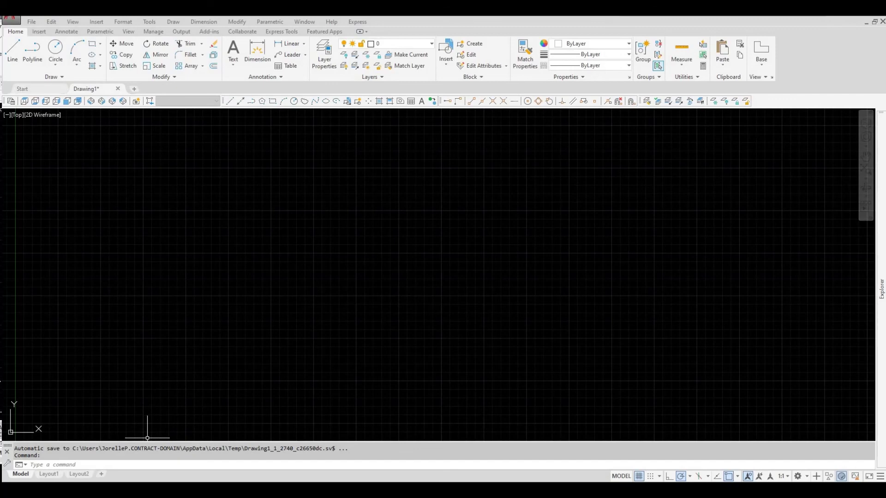
key(ctrl+9)
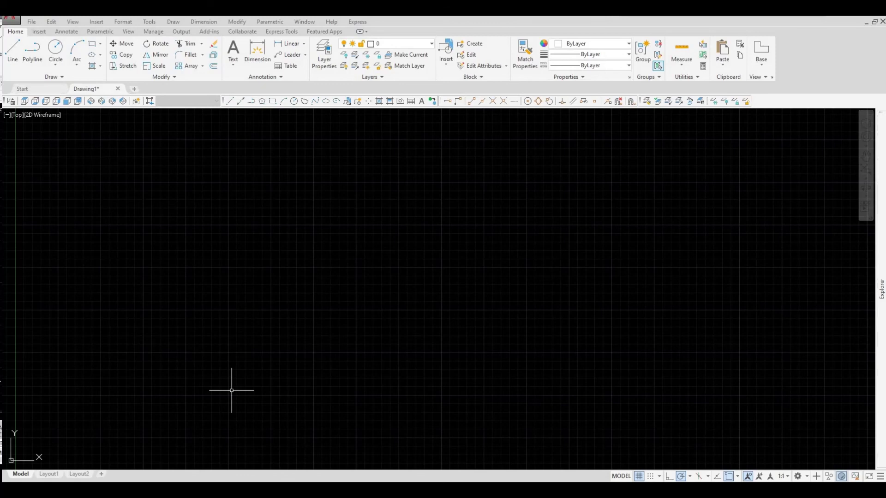
key(ctrl+9)
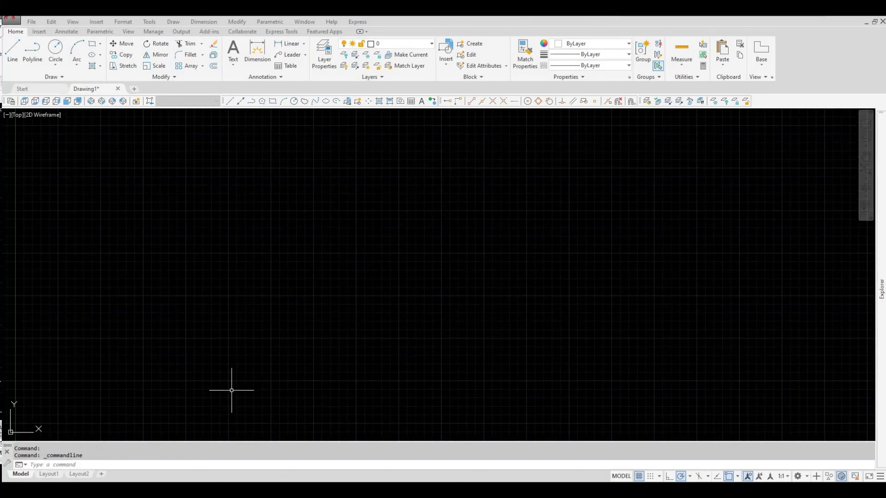